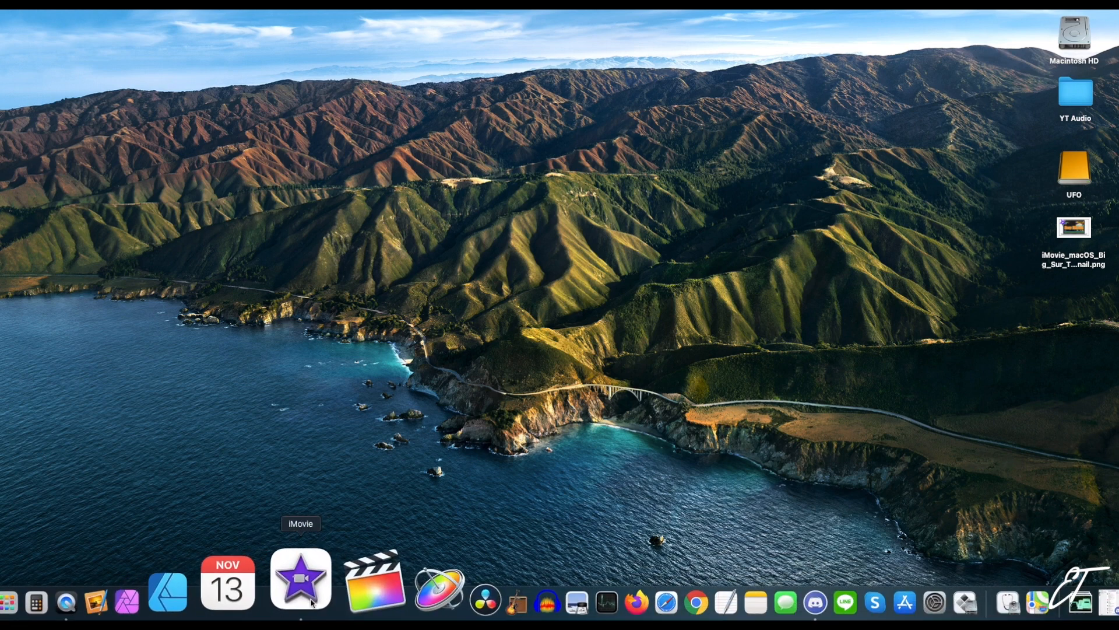
# - Switch to iMovie and create a new empty Movie project
pyautogui.click(304, 607)
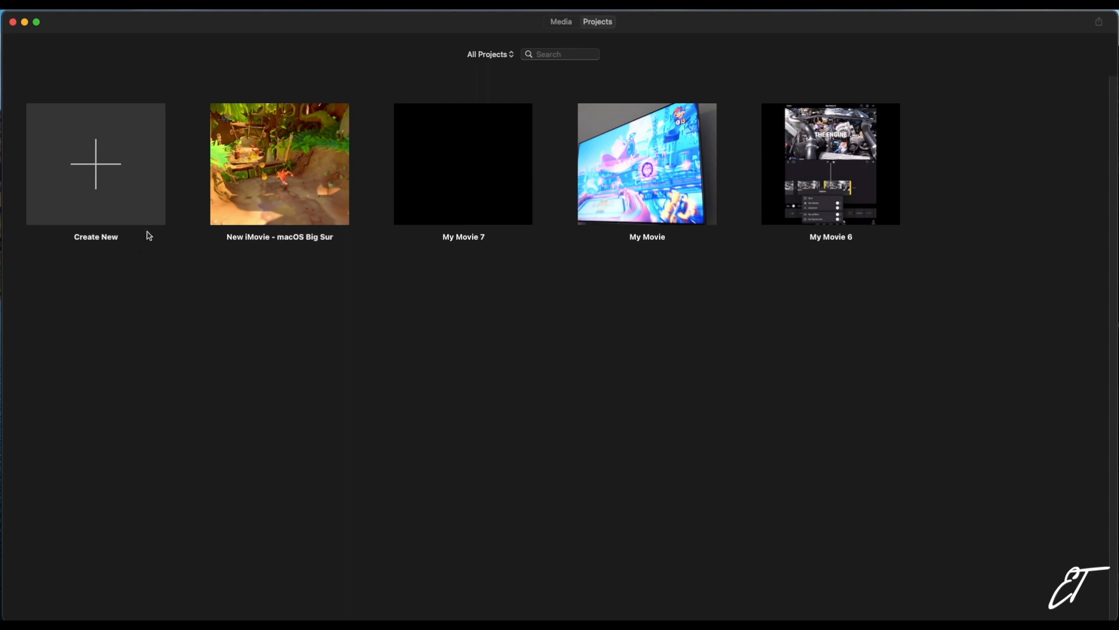
pyautogui.click(110, 165)
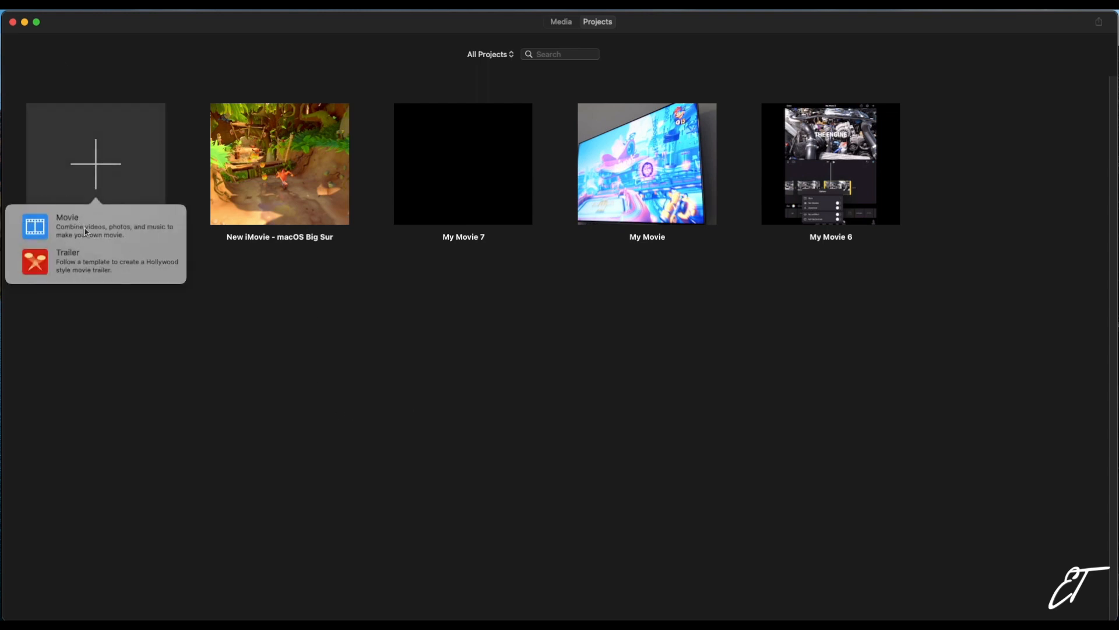
pyautogui.click(73, 230)
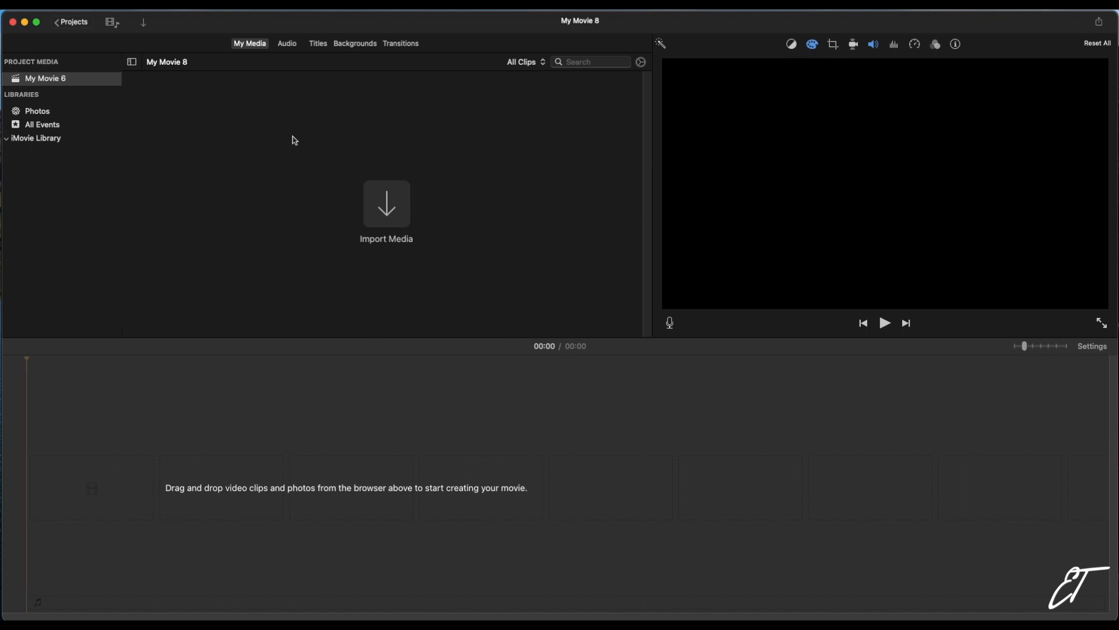
# - Return to the project list and open the "New iMovie - macOS Big Sur" project
pyautogui.click(76, 26)
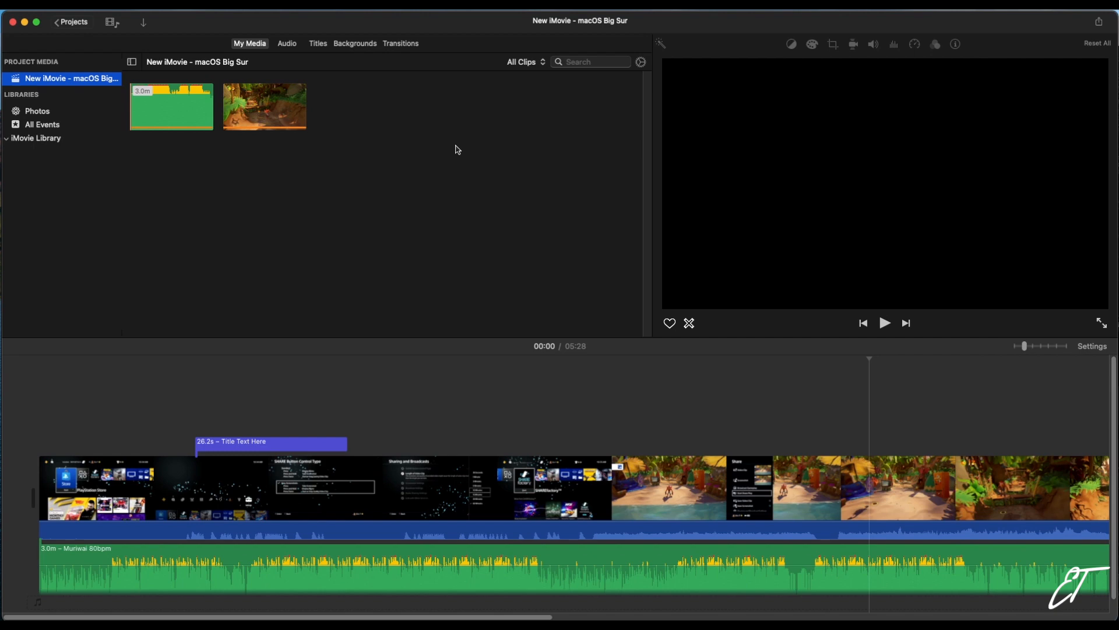
pyautogui.click(447, 418)
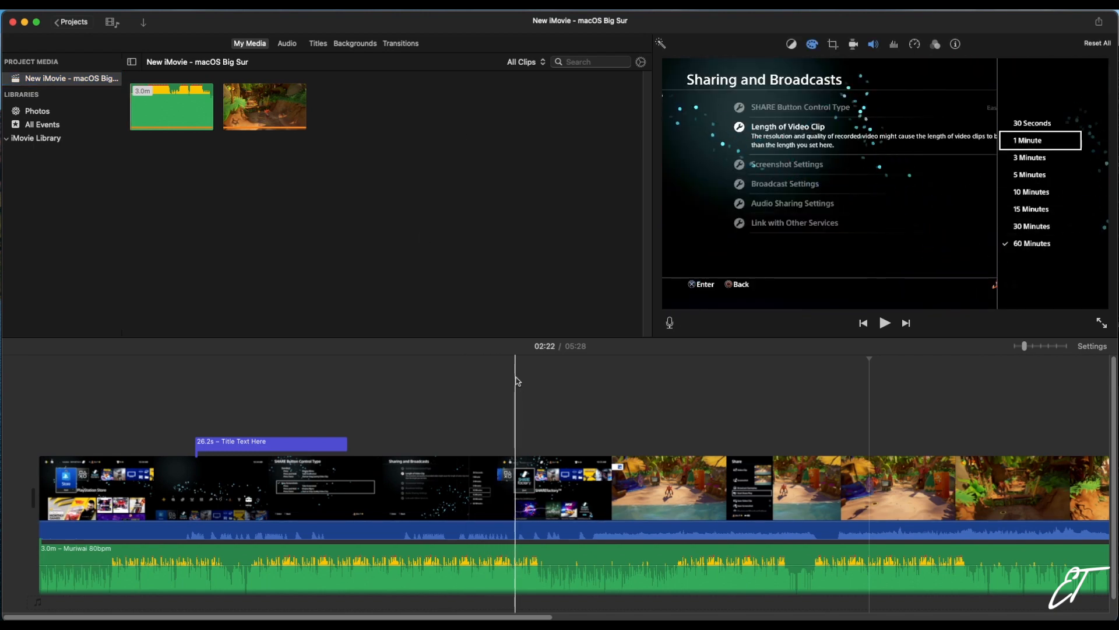
pyautogui.scroll(-1, 518, 380)
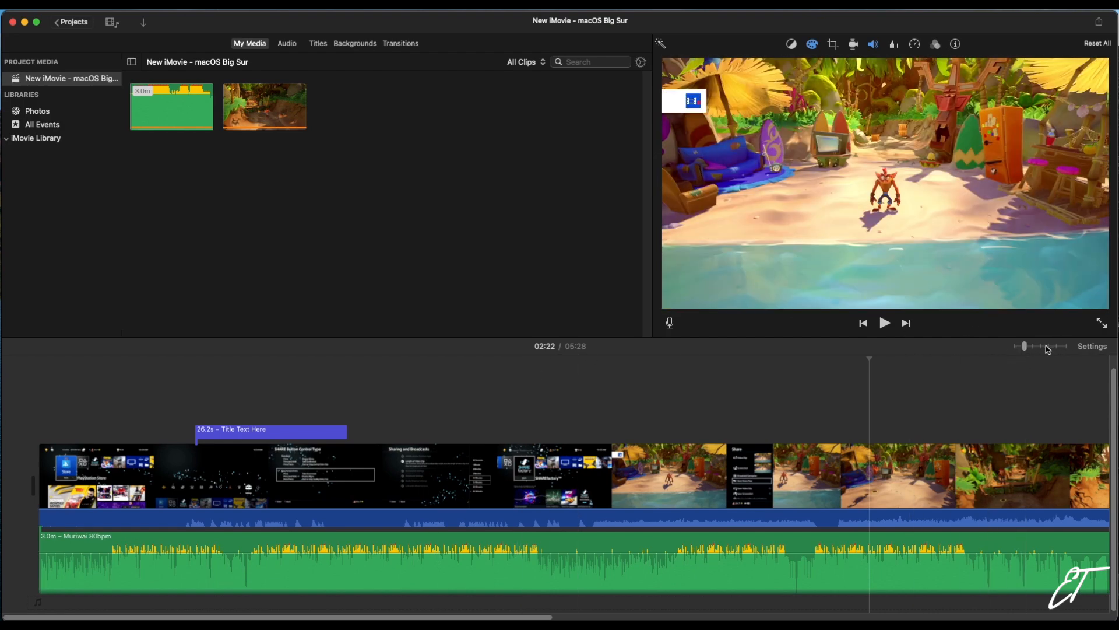
# - Reduce the timeline clip size in the project settings, and toggle the audio waveforms off and back on
pyautogui.moveTo(1023, 348)
pyautogui.mouseDown()
pyautogui.moveTo(1057, 347)
pyautogui.moveTo(994, 346)
pyautogui.moveTo(1033, 348)
pyautogui.mouseUp()
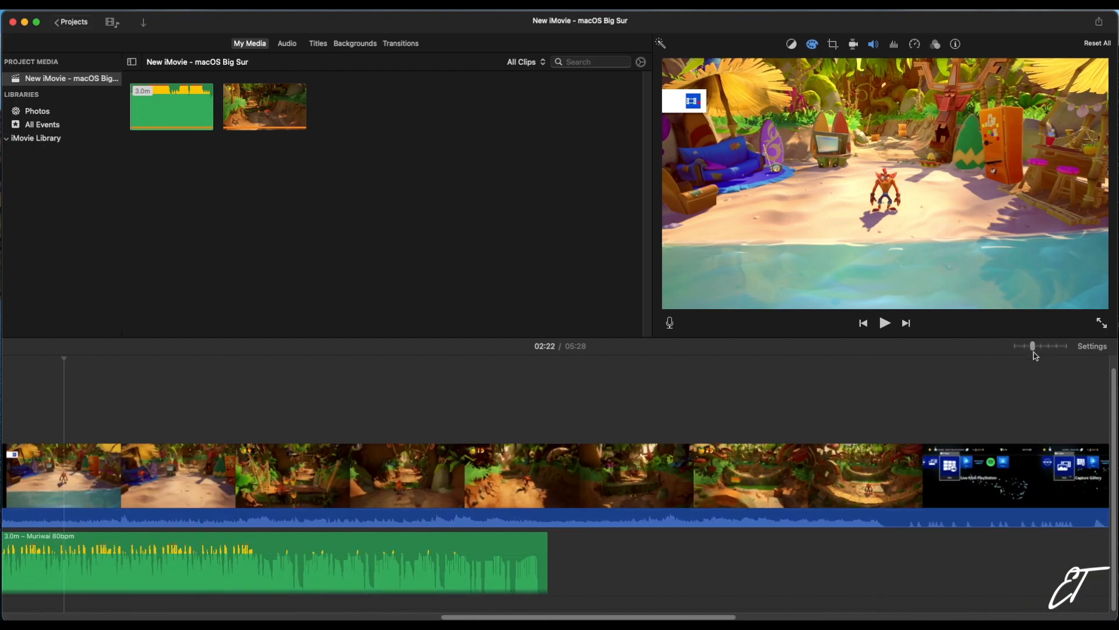
pyautogui.click(1093, 348)
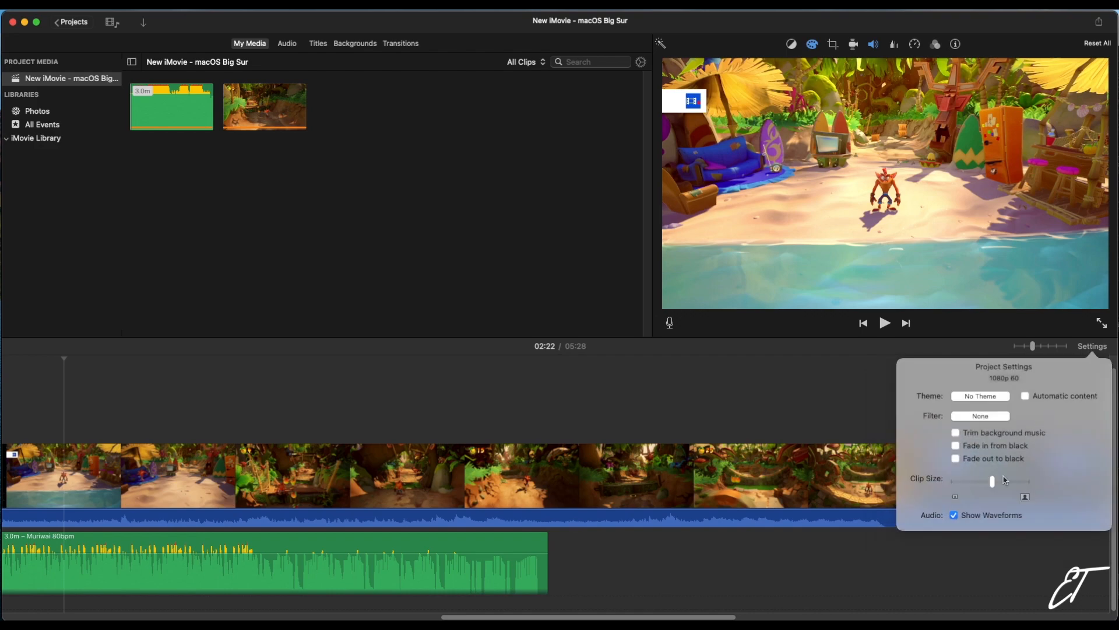
pyautogui.moveTo(994, 484); pyautogui.dragTo(965, 482)
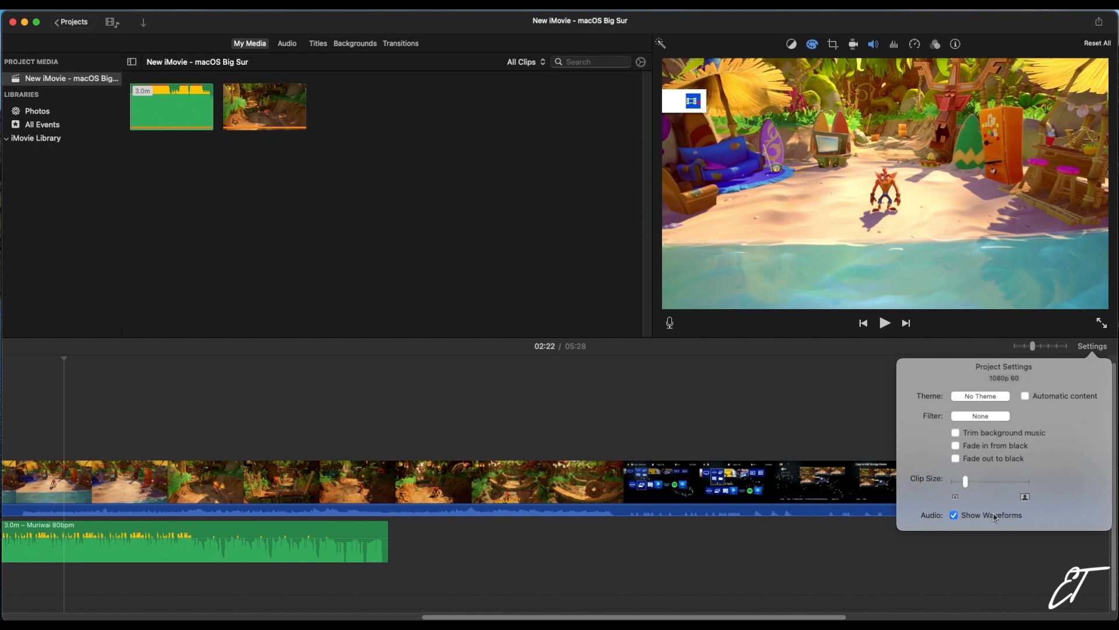
pyautogui.click(952, 516)
pyautogui.click(954, 516)
pyautogui.click(866, 420)
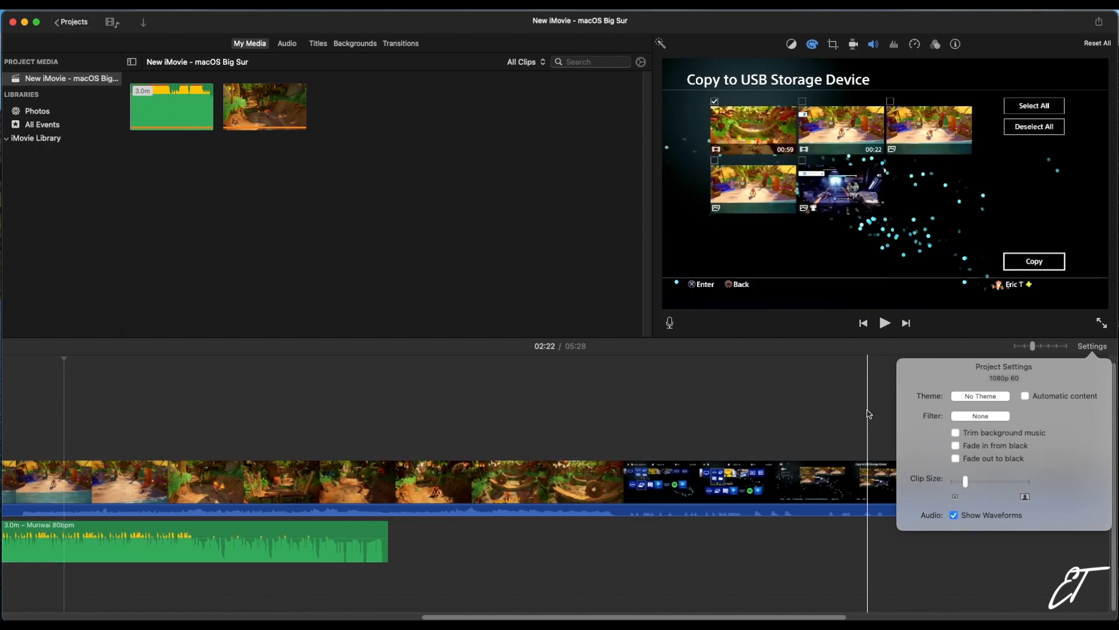
# - Select the main gameplay clip at 01:35 and examine the editing commands available for it
pyautogui.moveTo(1032, 346); pyautogui.dragTo(1026, 349)
pyautogui.moveTo(754, 616); pyautogui.dragTo(236, 615)
pyautogui.click(413, 479)
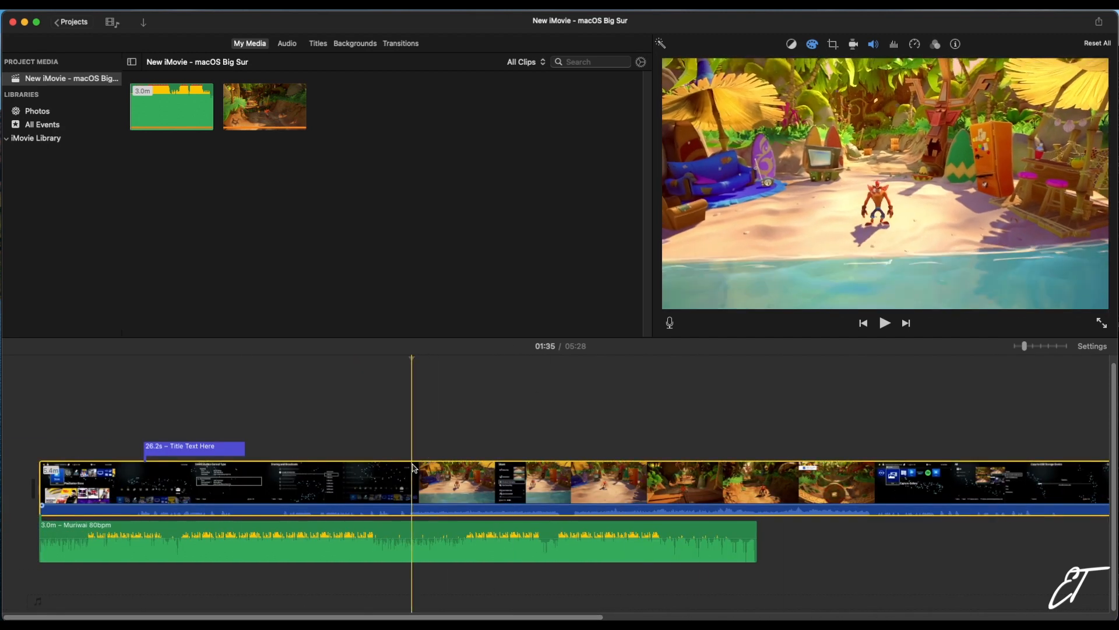
pyautogui.rightClick(413, 479)
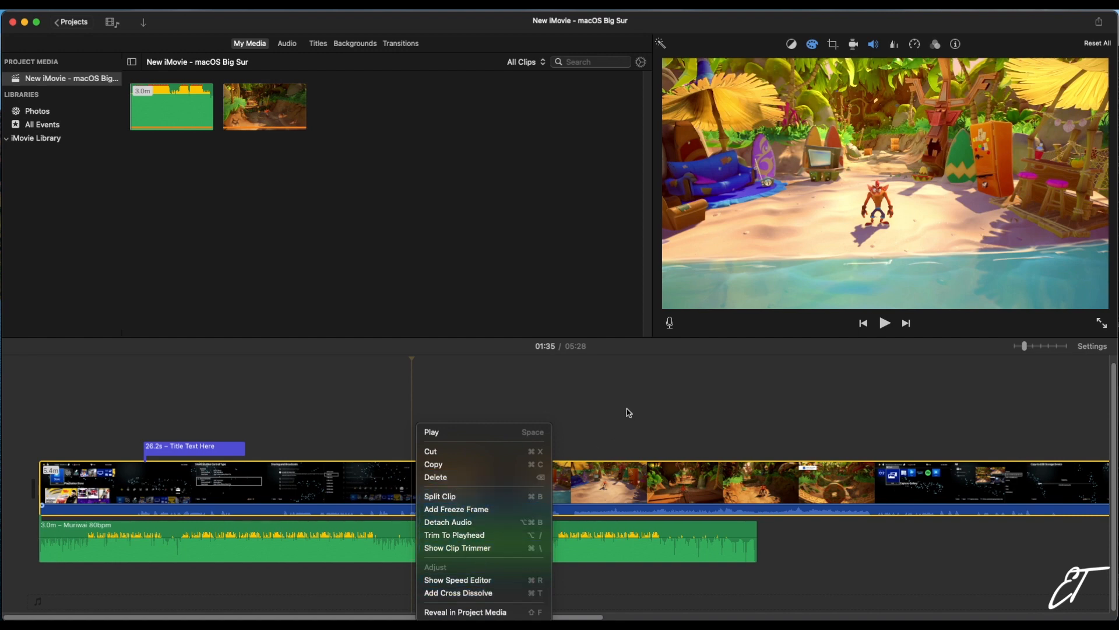
pyautogui.click(628, 412)
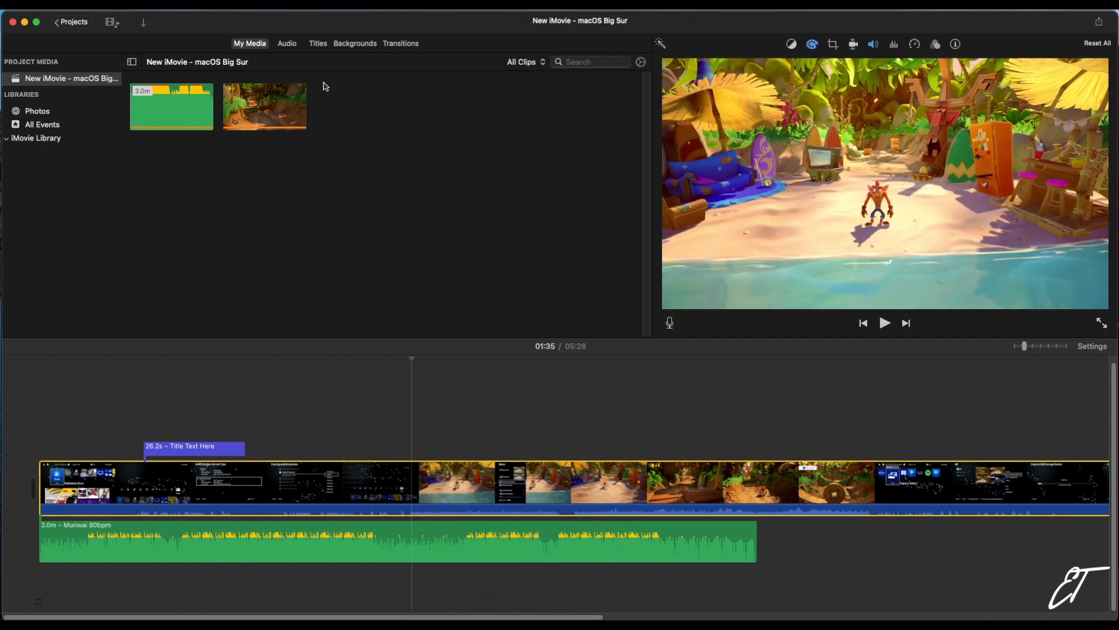
# - Overlay the gameplay video from the project media above the main clip and set the overlay to Picture in Picture
pyautogui.moveTo(272, 99); pyautogui.dragTo(319, 411)
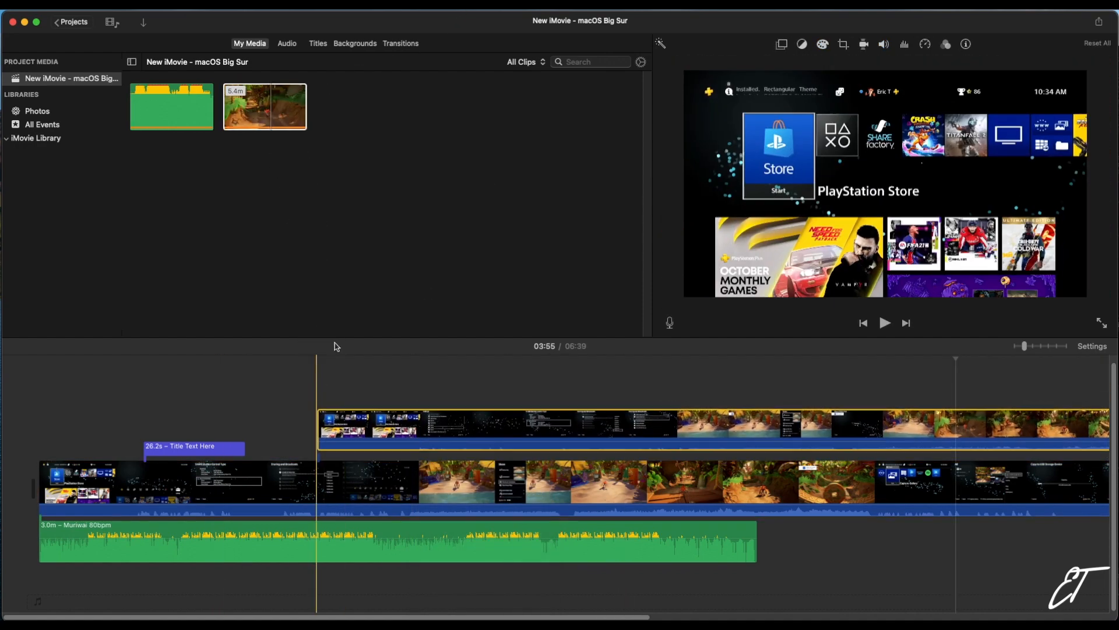
pyautogui.click(365, 387)
pyautogui.click(778, 46)
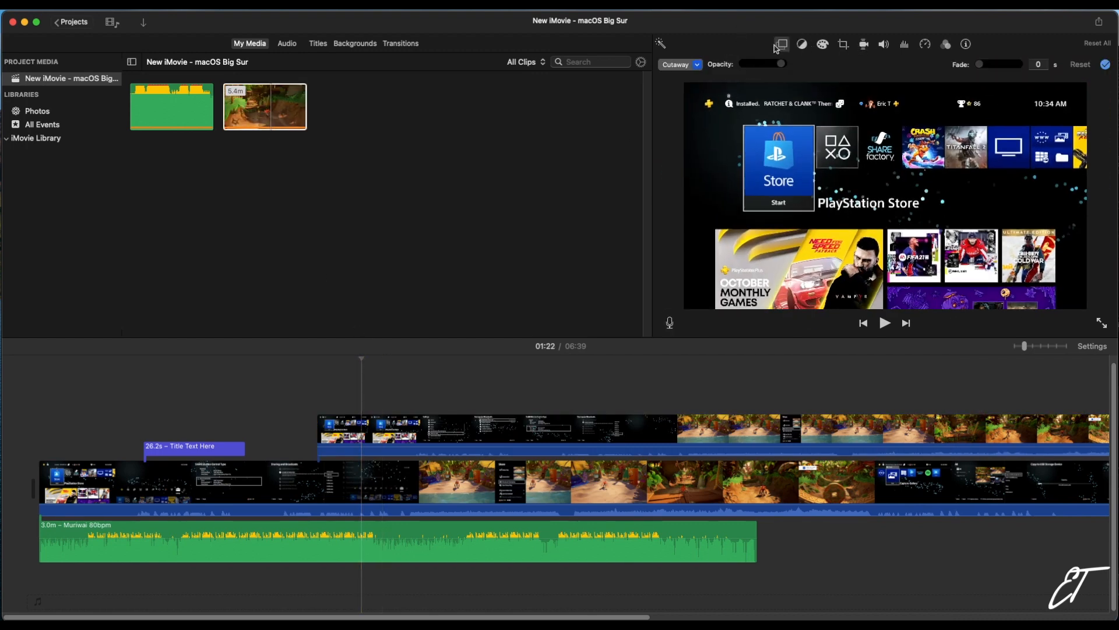
pyautogui.click(698, 65)
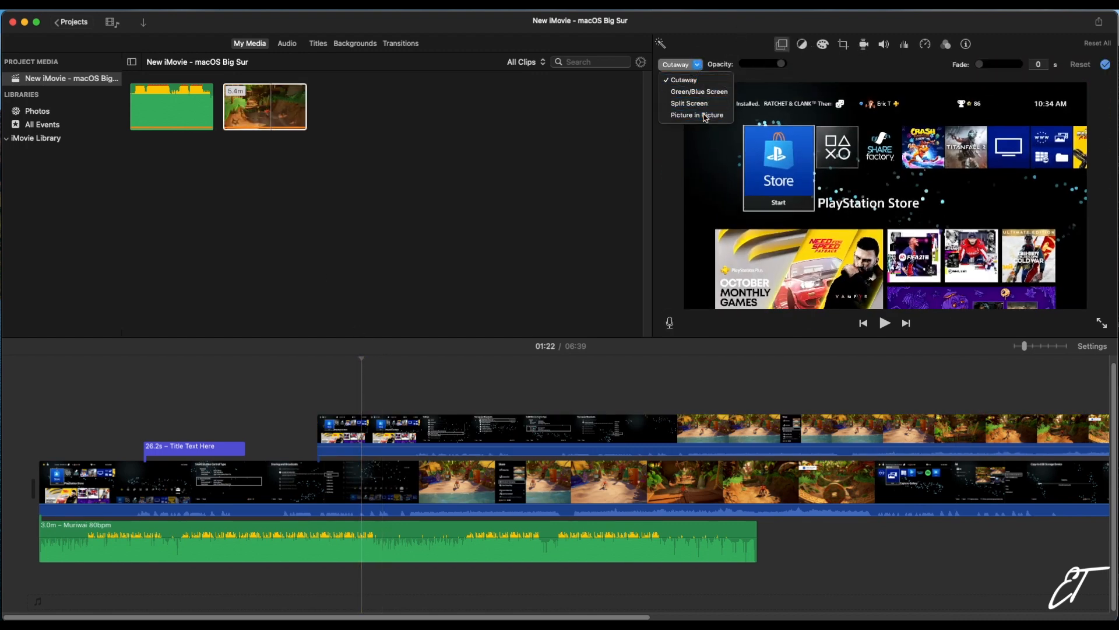
pyautogui.click(706, 113)
# - Move the picture-in-picture to the frame's upper left, enlarge it to over half the frame width, and add a thick yellow border
pyautogui.moveTo(979, 135); pyautogui.dragTo(726, 133)
pyautogui.moveTo(785, 164); pyautogui.dragTo(953, 240)
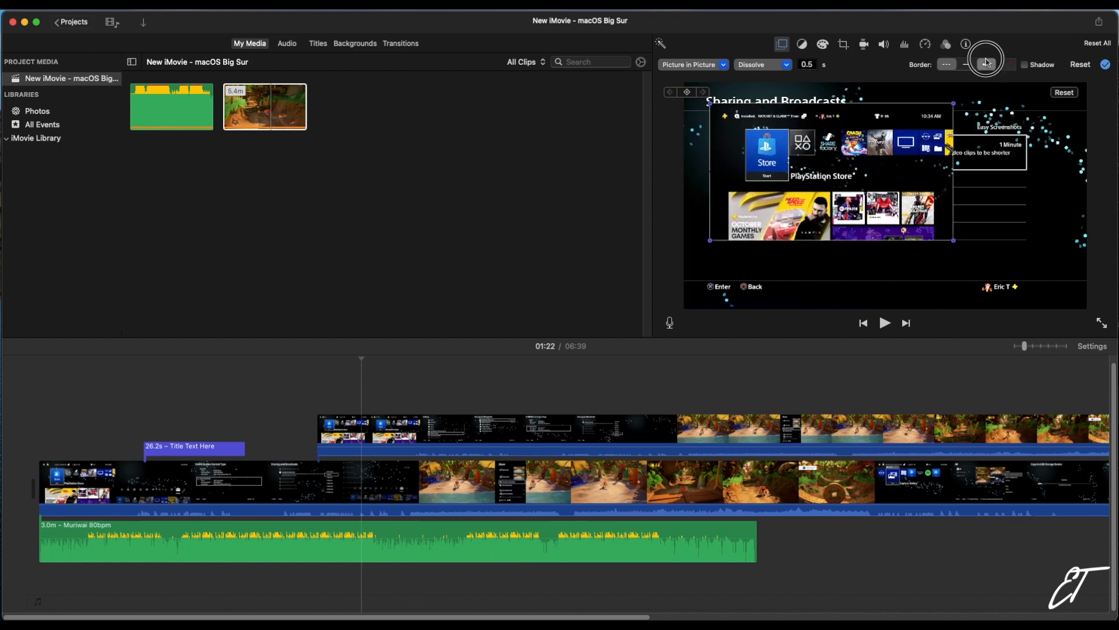
pyautogui.click(987, 65)
pyautogui.click(1008, 64)
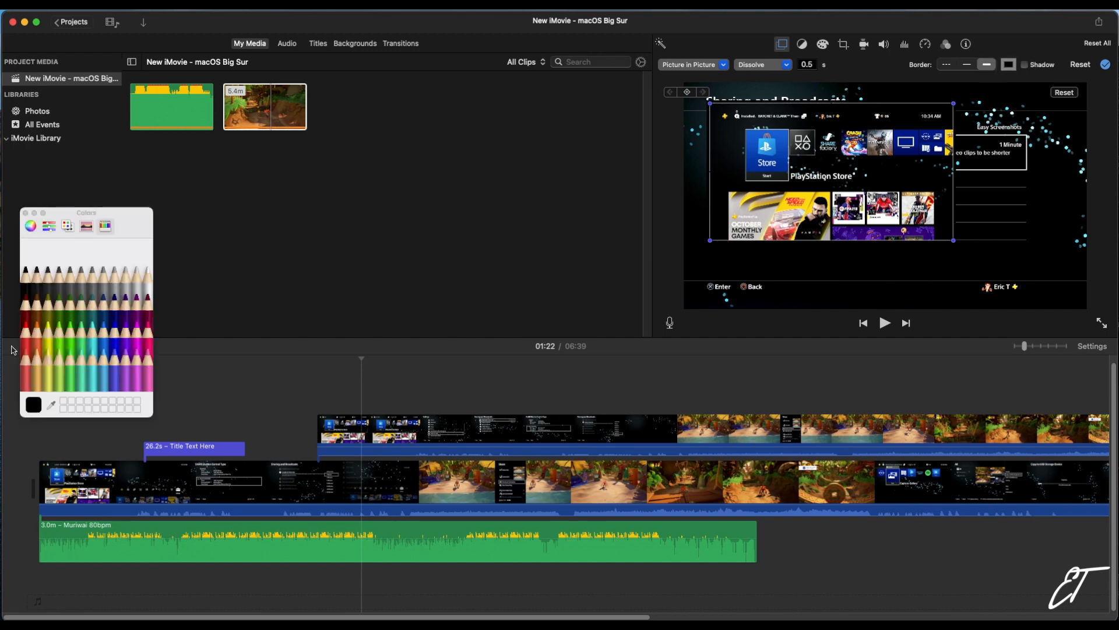
pyautogui.click(48, 334)
pyautogui.click(25, 213)
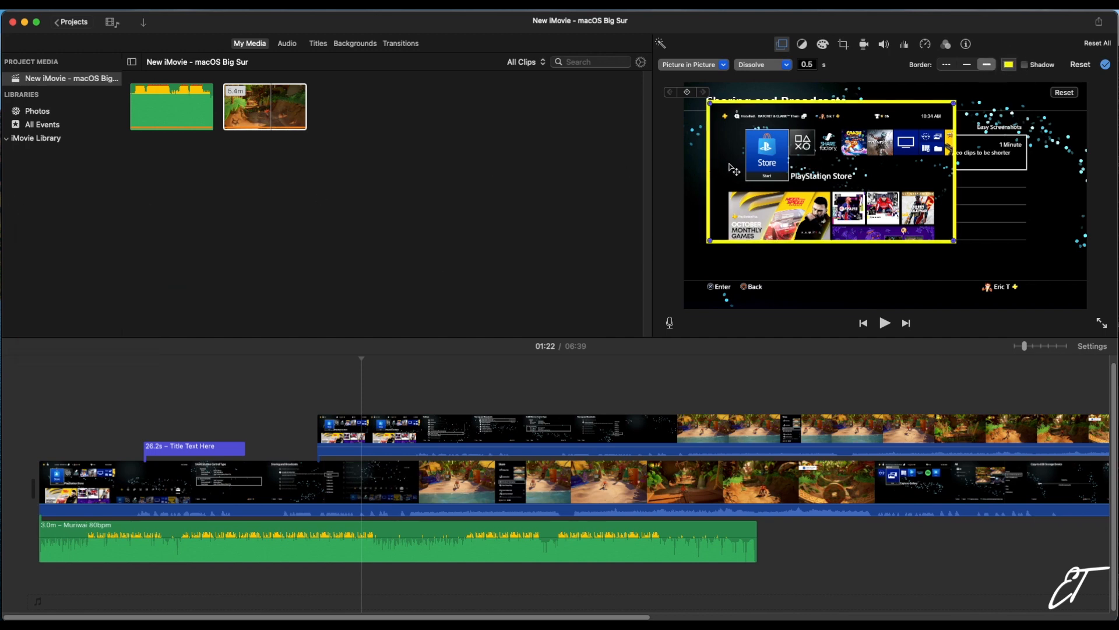
pyautogui.click(271, 109)
pyautogui.moveTo(270, 110); pyautogui.dragTo(721, 423)
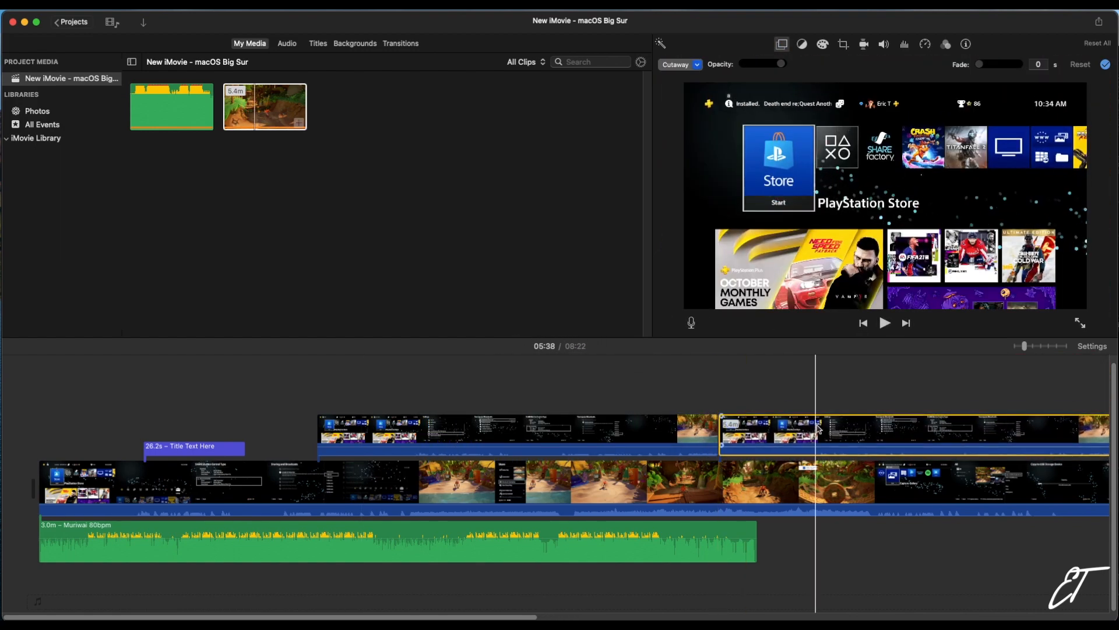
pyautogui.press('super+z')
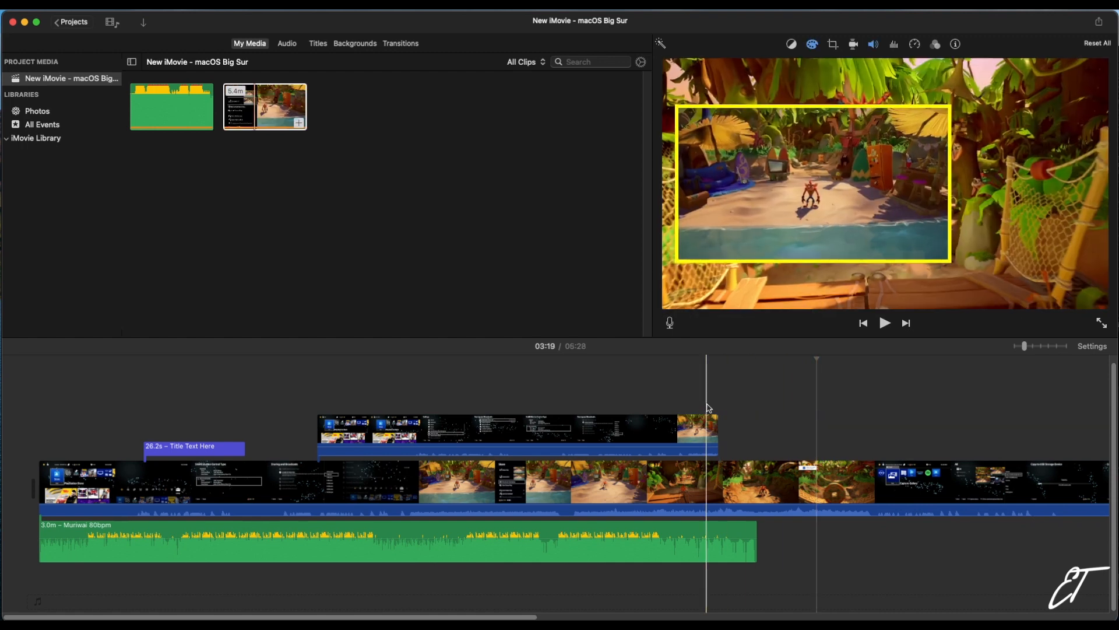
# - Add a Reveal Lower Third title above the main clip, shortly after the existing 26.2-second title
pyautogui.click(318, 44)
pyautogui.click(208, 447)
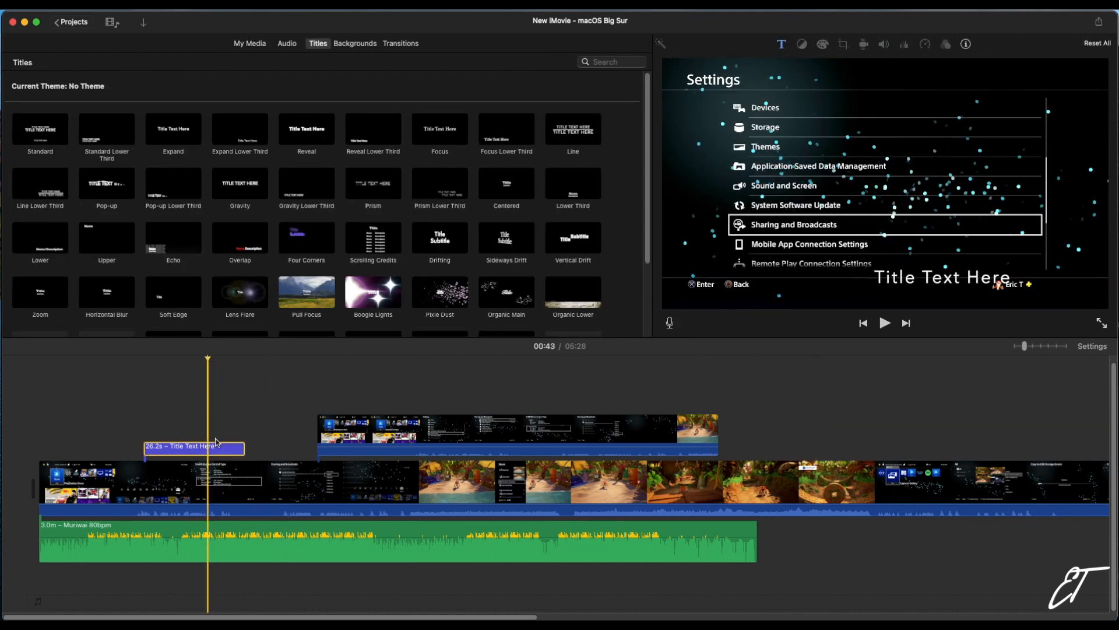
pyautogui.moveTo(375, 135); pyautogui.dragTo(258, 380)
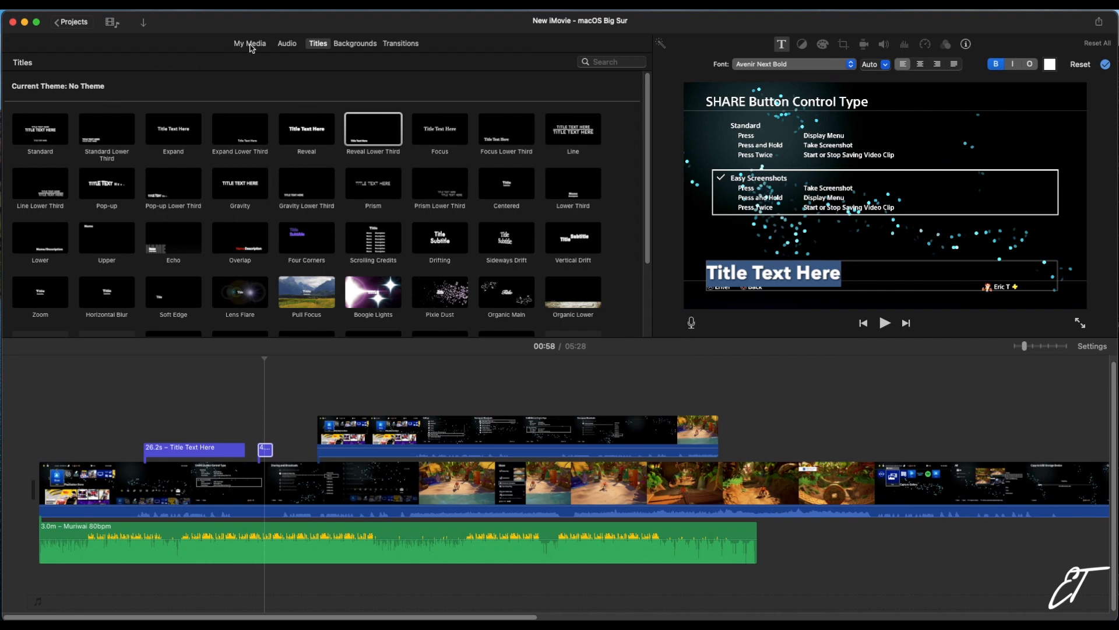
# - Mark a 50.7-second range of the Muriwai 80bpm audio and place it beneath the existing music in the timeline
pyautogui.click(251, 47)
pyautogui.click(172, 113)
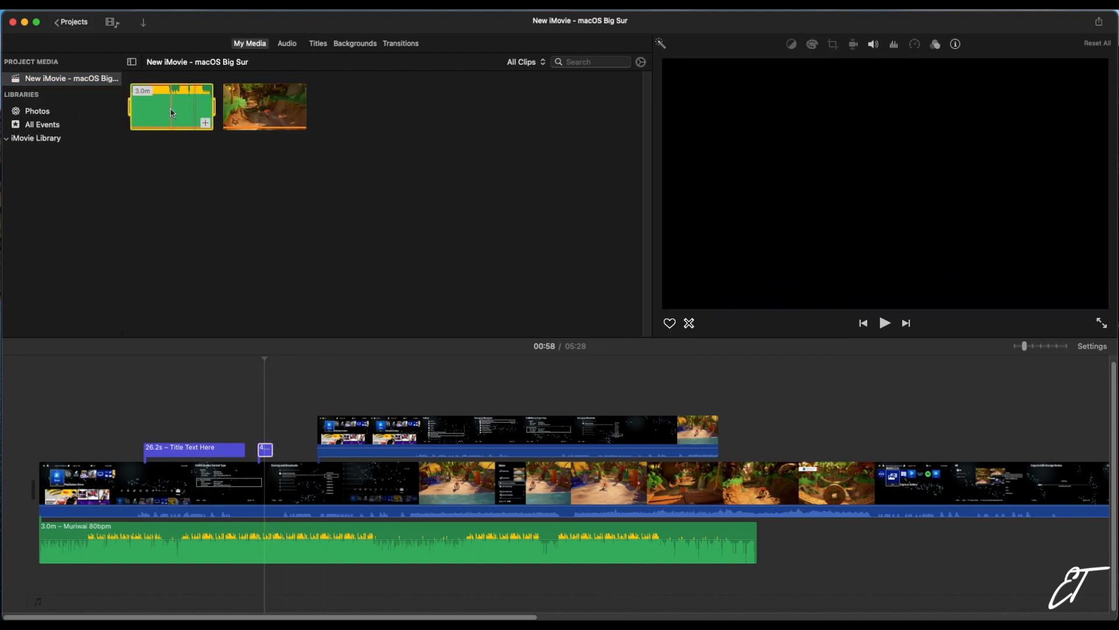
pyautogui.click(171, 112)
pyautogui.press('o')
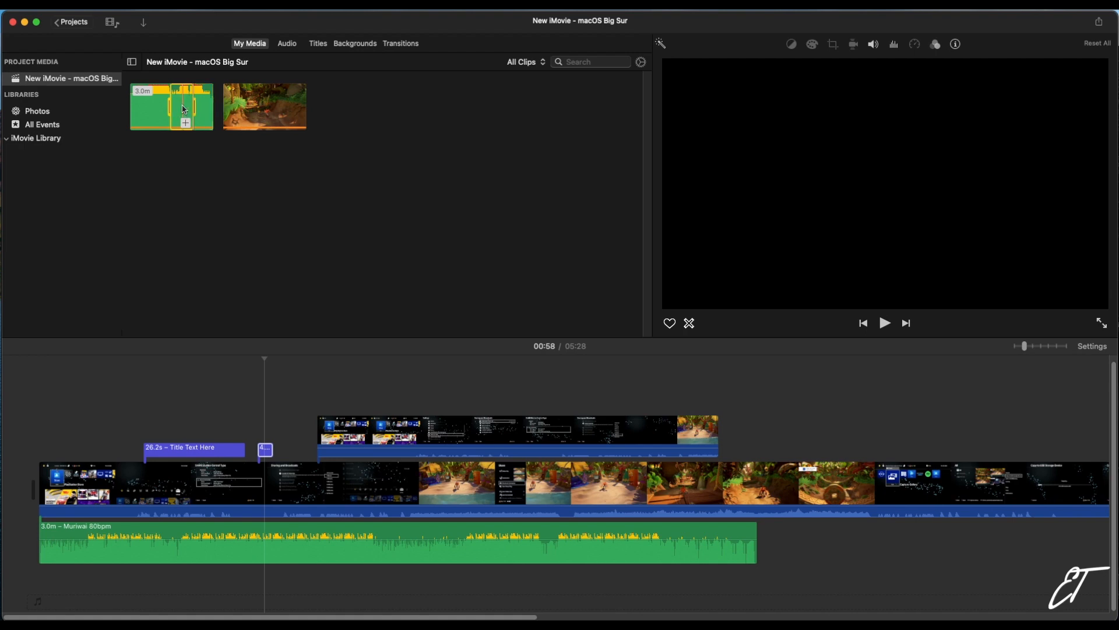
pyautogui.moveTo(182, 106); pyautogui.dragTo(163, 568)
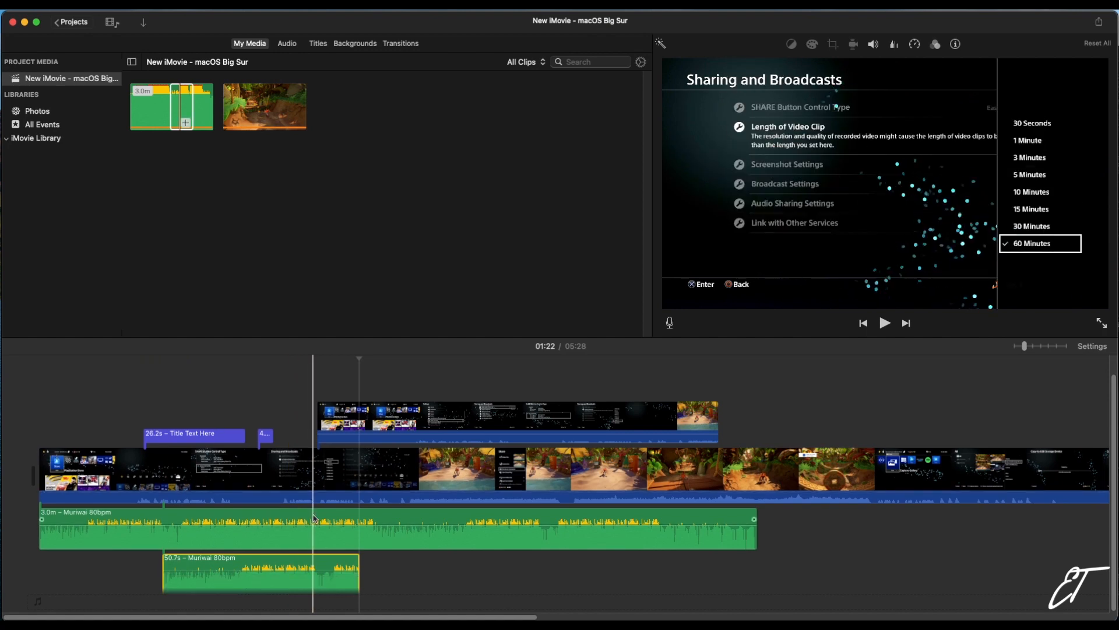
# - Add two more copies of the marked 50.7-second music range as separate layers overlapping the first copy
pyautogui.moveTo(182, 110); pyautogui.dragTo(303, 574)
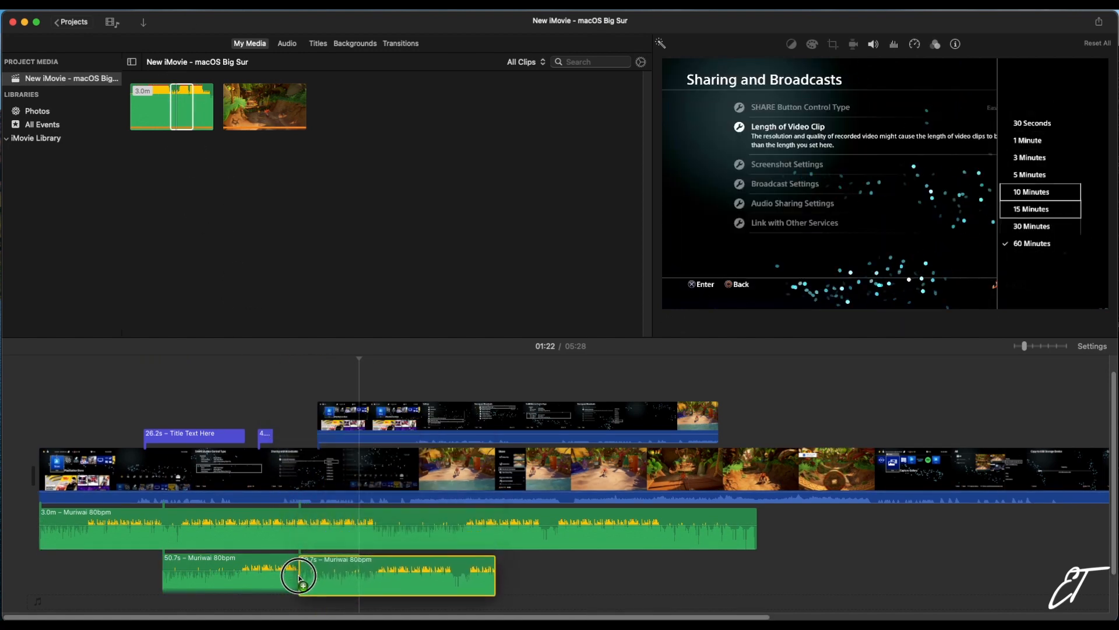
pyautogui.scroll(-3, 300, 569)
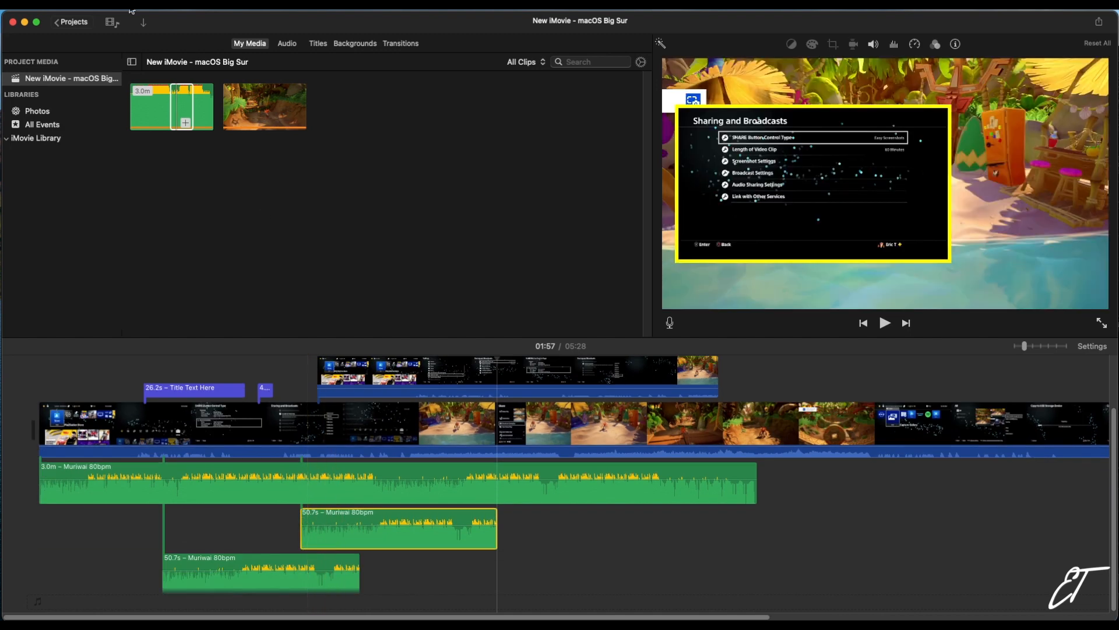
pyautogui.moveTo(185, 101); pyautogui.dragTo(312, 558)
pyautogui.scroll(-3, 332, 513)
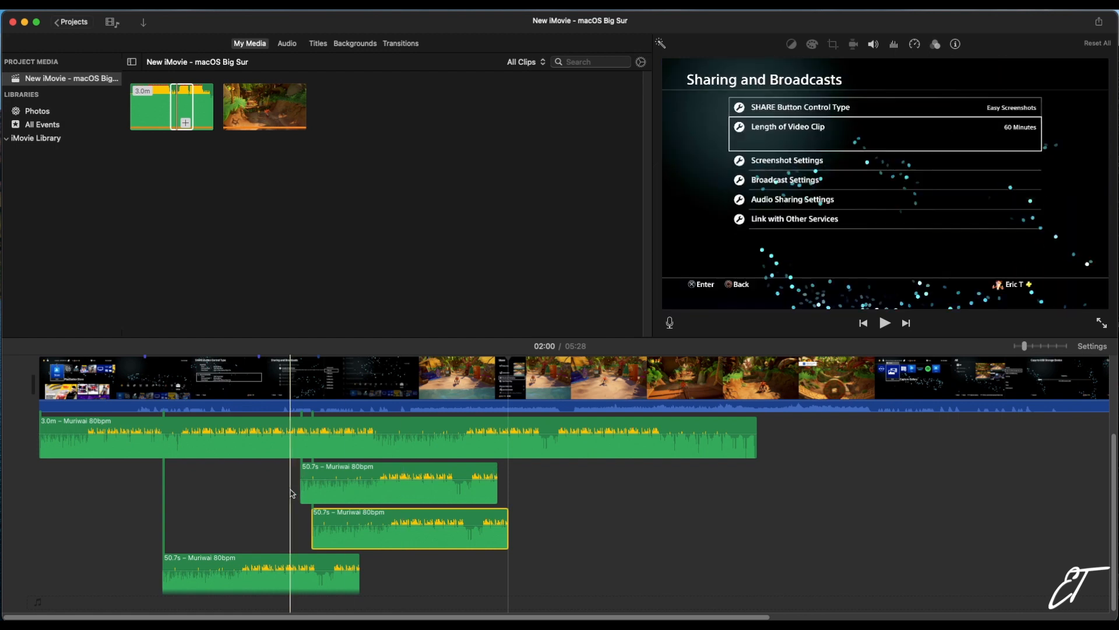
# - Clear the marked range and add the full 3.0-minute Muriwai 80bpm audio to the timeline's background music area
pyautogui.click(150, 105)
pyautogui.click(213, 157)
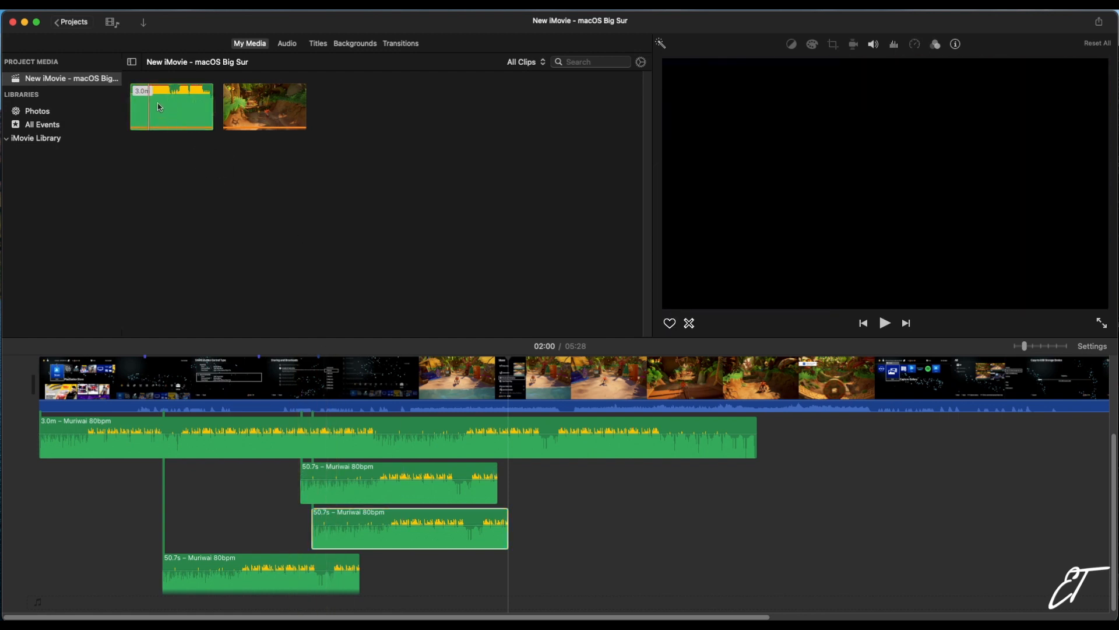
pyautogui.click(157, 106)
pyautogui.click(172, 102)
pyautogui.moveTo(172, 102); pyautogui.dragTo(52, 597)
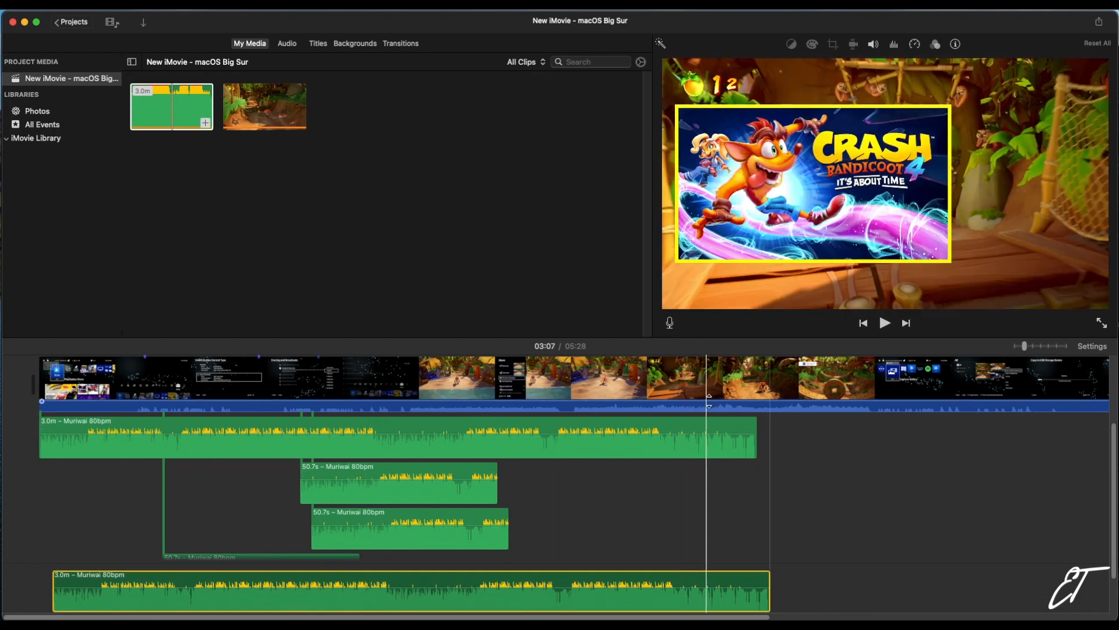
pyautogui.scroll(4, 470, 458)
pyautogui.click(468, 456)
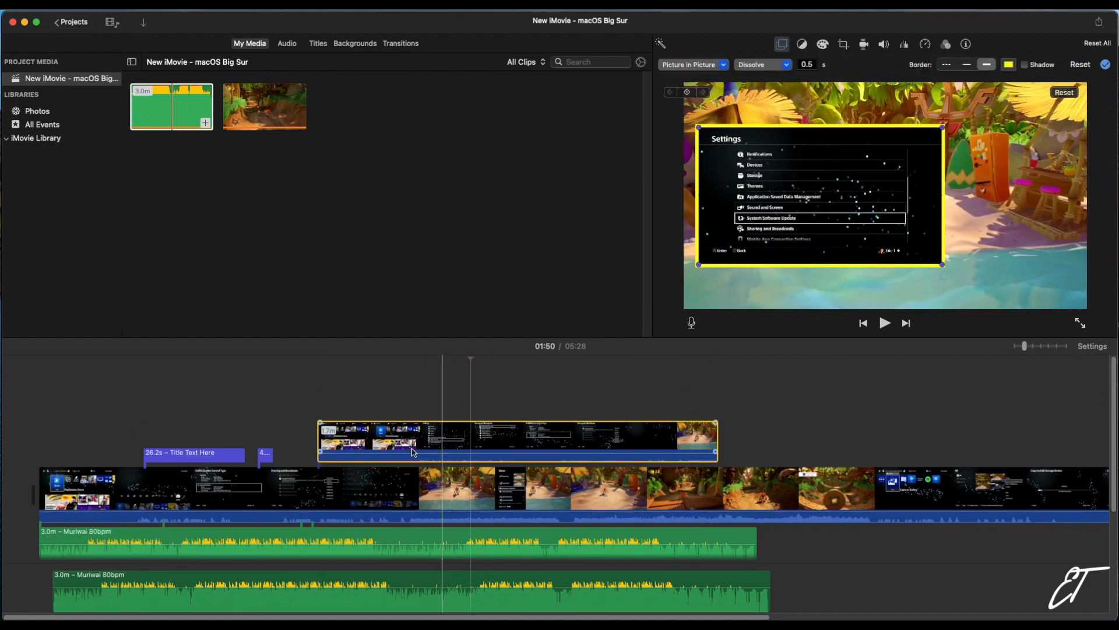
pyautogui.click(214, 454)
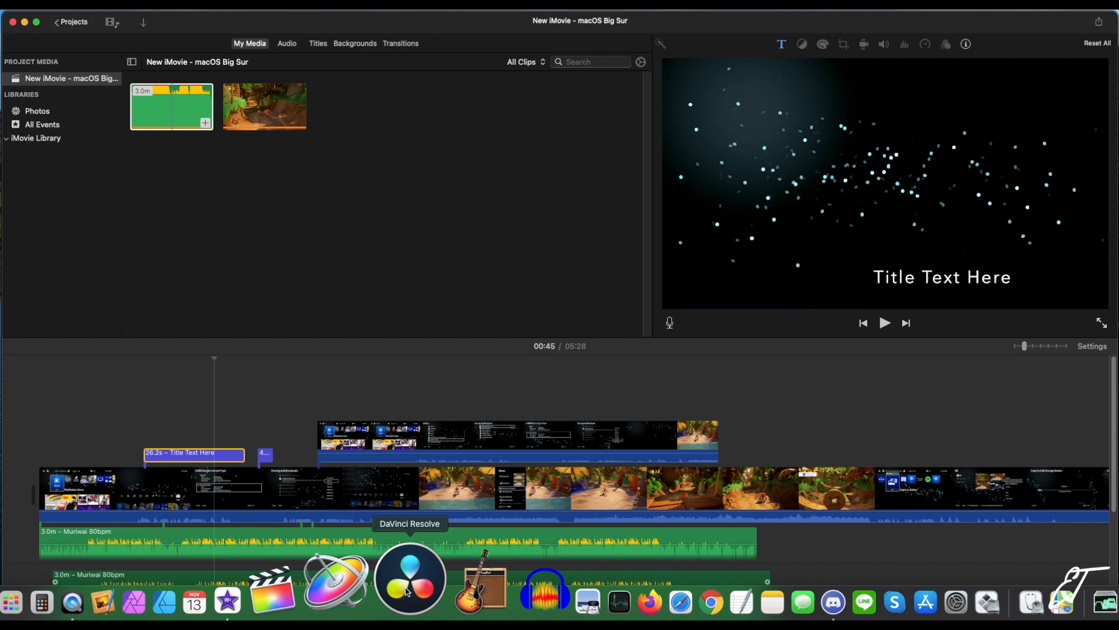
pyautogui.click(406, 591)
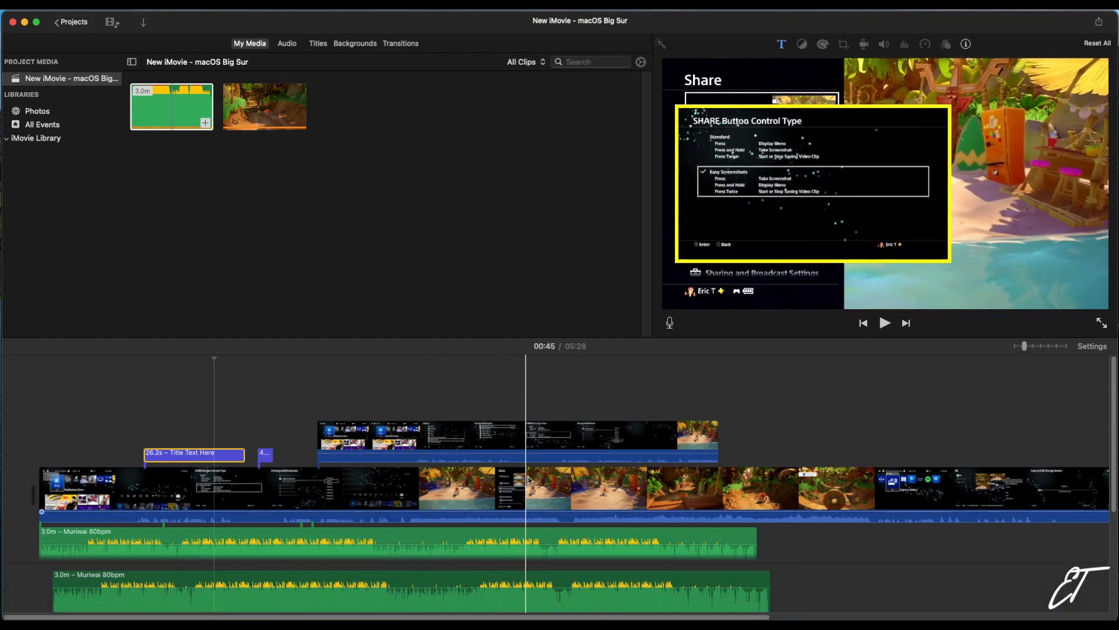
pyautogui.click(590, 489)
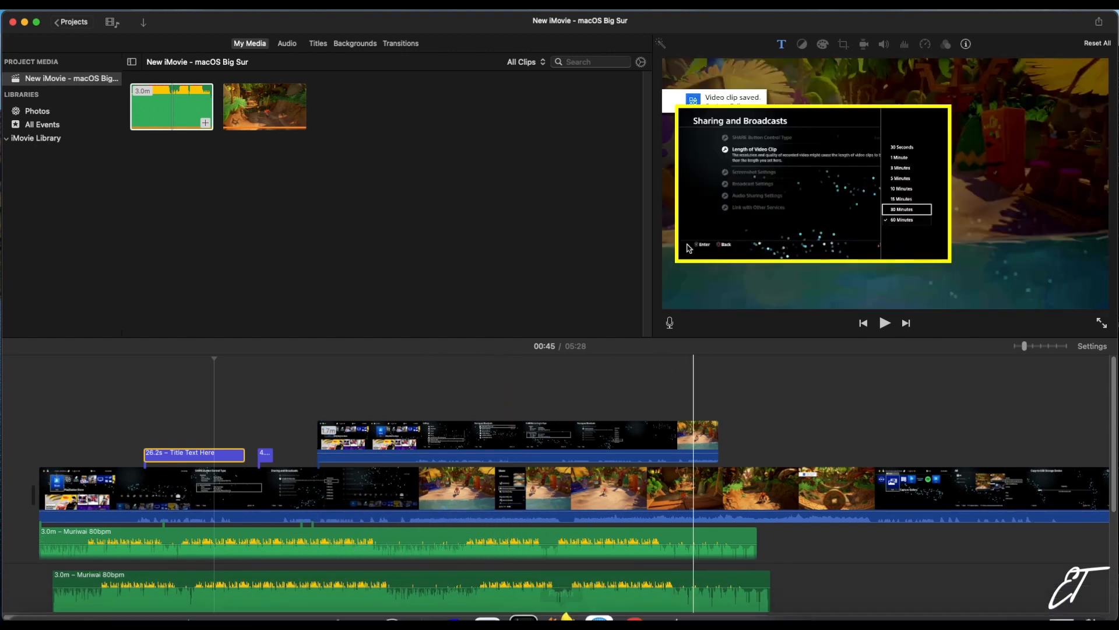
# - Examine the main gameplay clip's adjustment controls, from colour, cropping, stabilization and volume to noise reduction, speed, filters and clip information
pyautogui.click(791, 44)
pyautogui.click(812, 44)
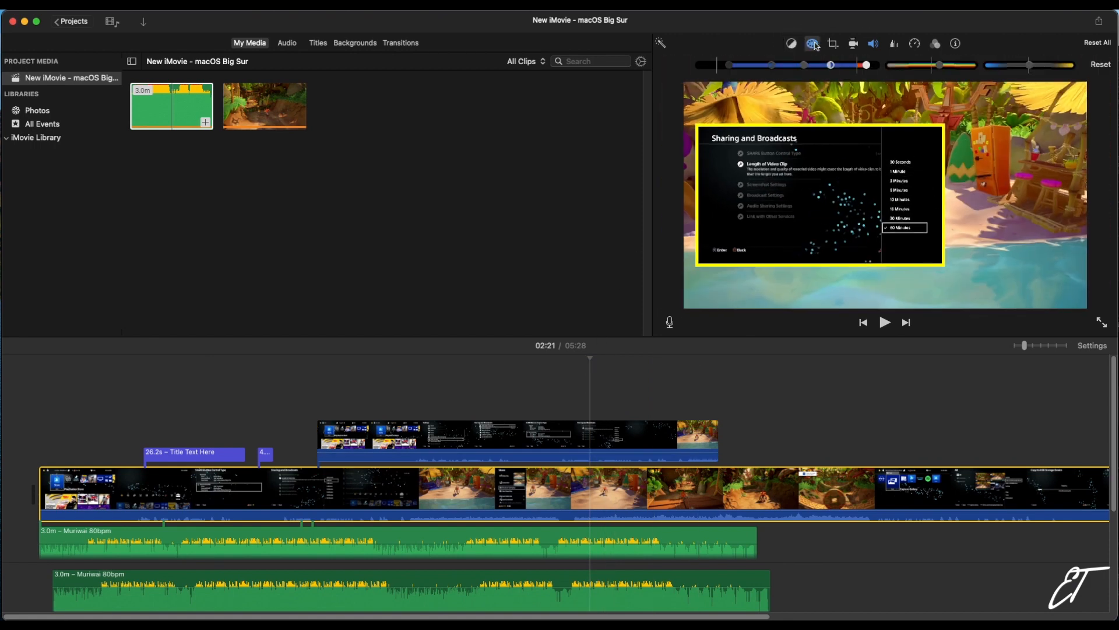
pyautogui.click(833, 43)
pyautogui.click(853, 43)
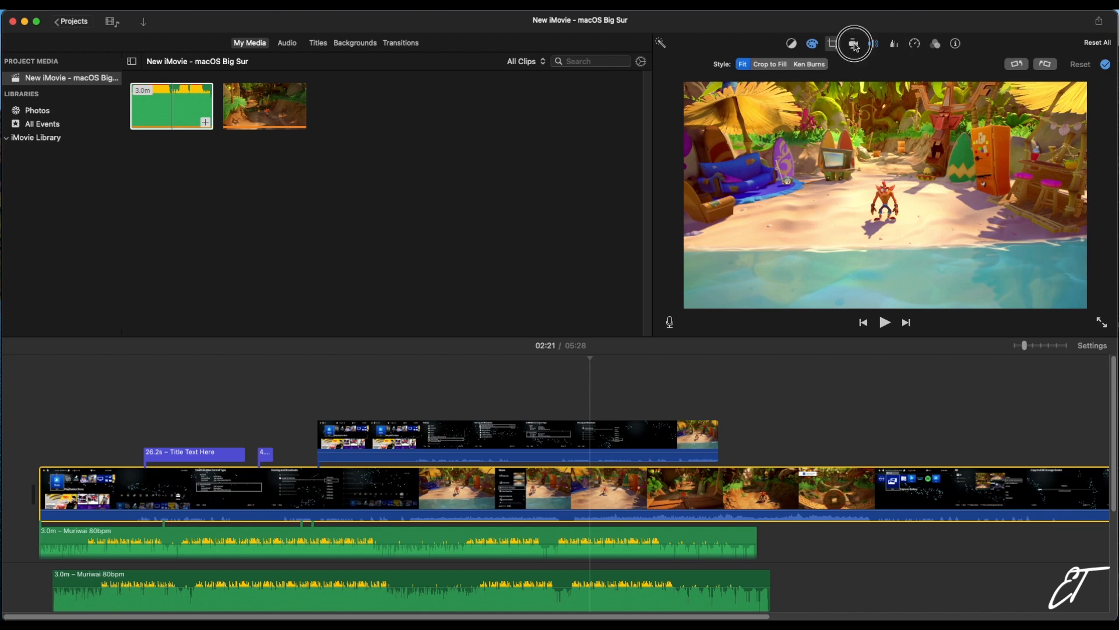
pyautogui.click(873, 44)
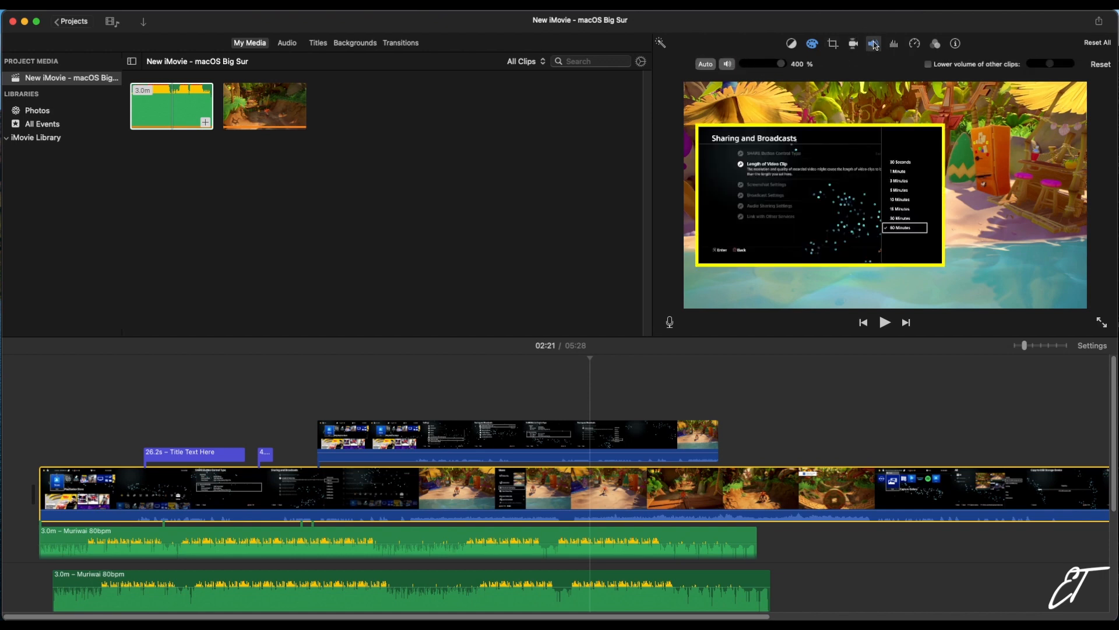
pyautogui.click(895, 44)
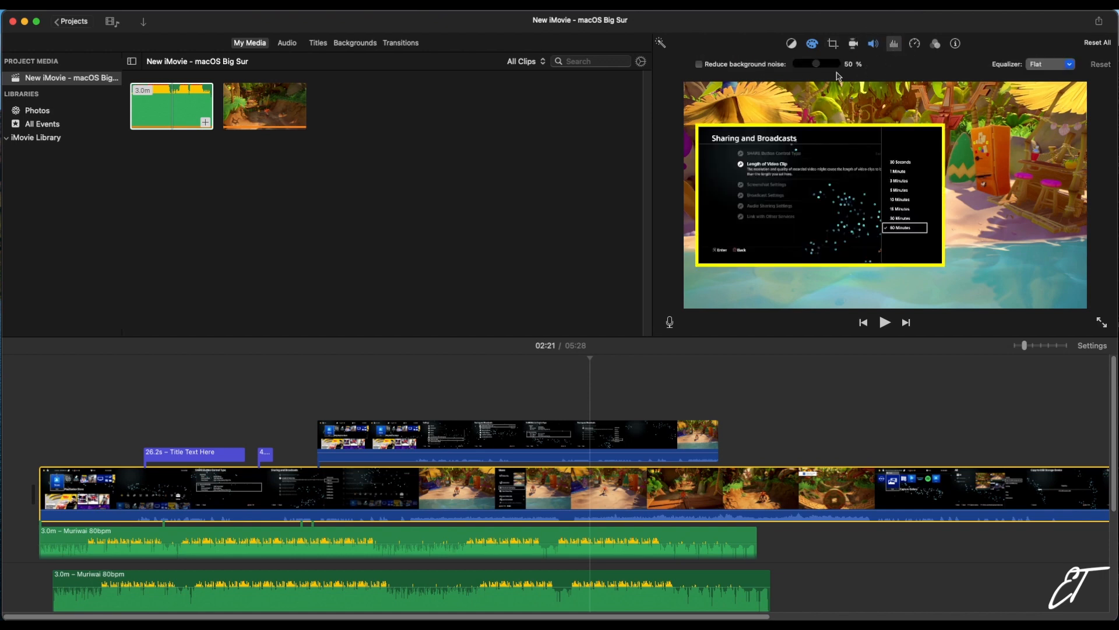
pyautogui.click(917, 47)
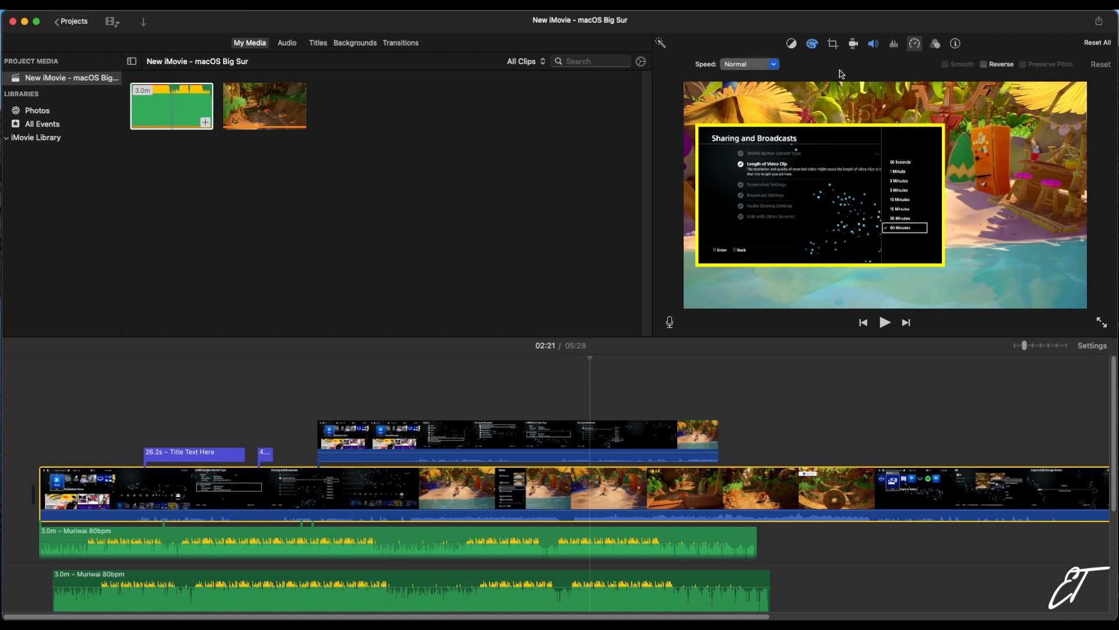
pyautogui.click(775, 64)
pyautogui.click(773, 65)
pyautogui.click(936, 46)
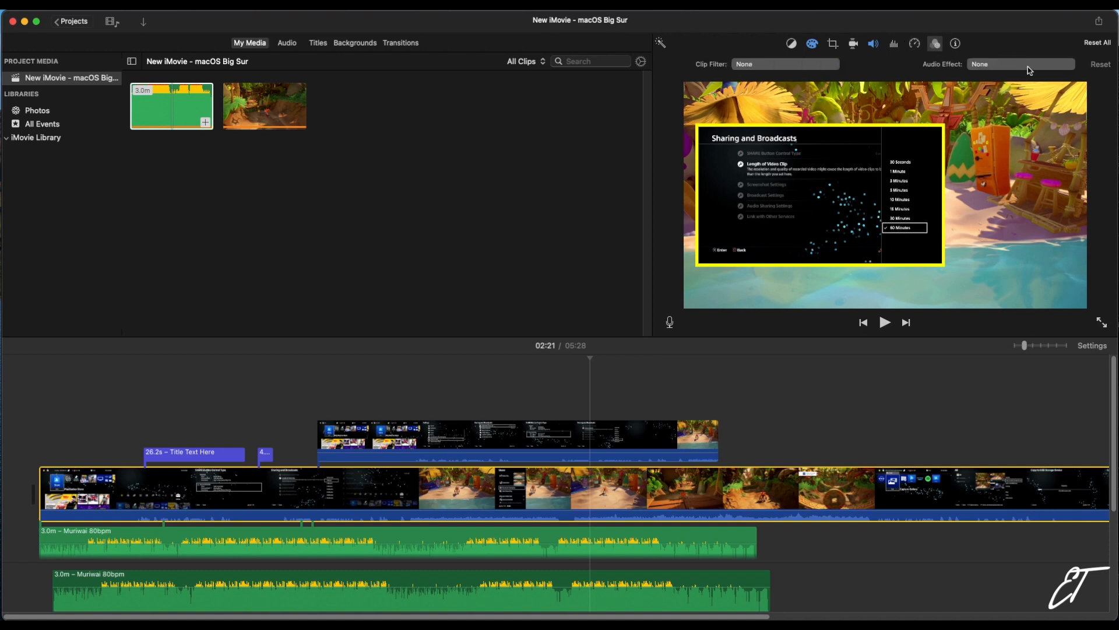
pyautogui.click(956, 45)
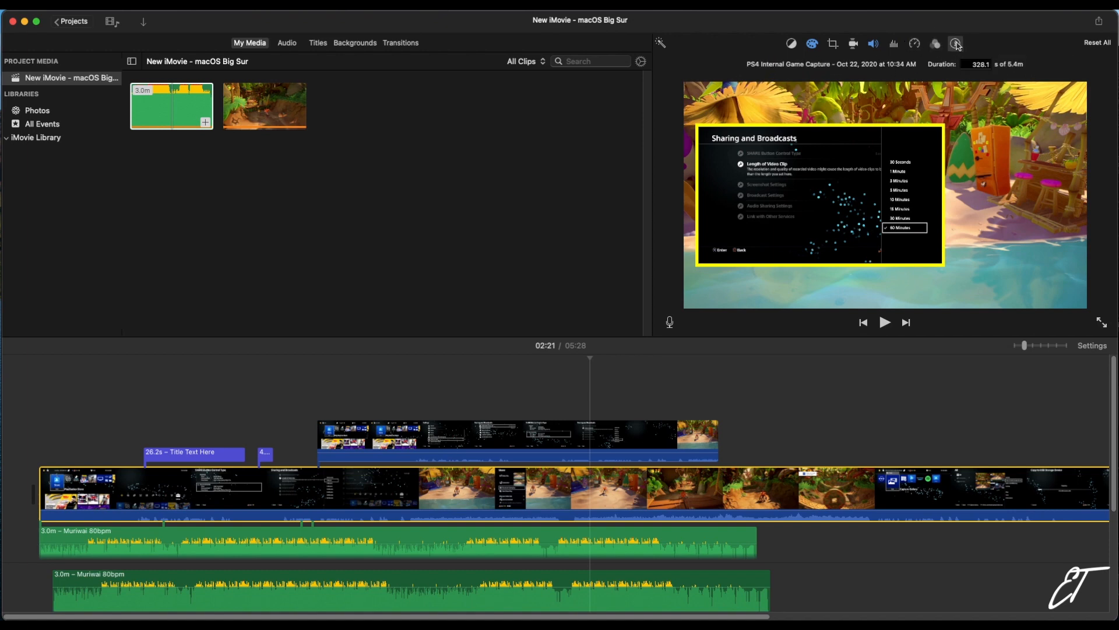
pyautogui.click(957, 44)
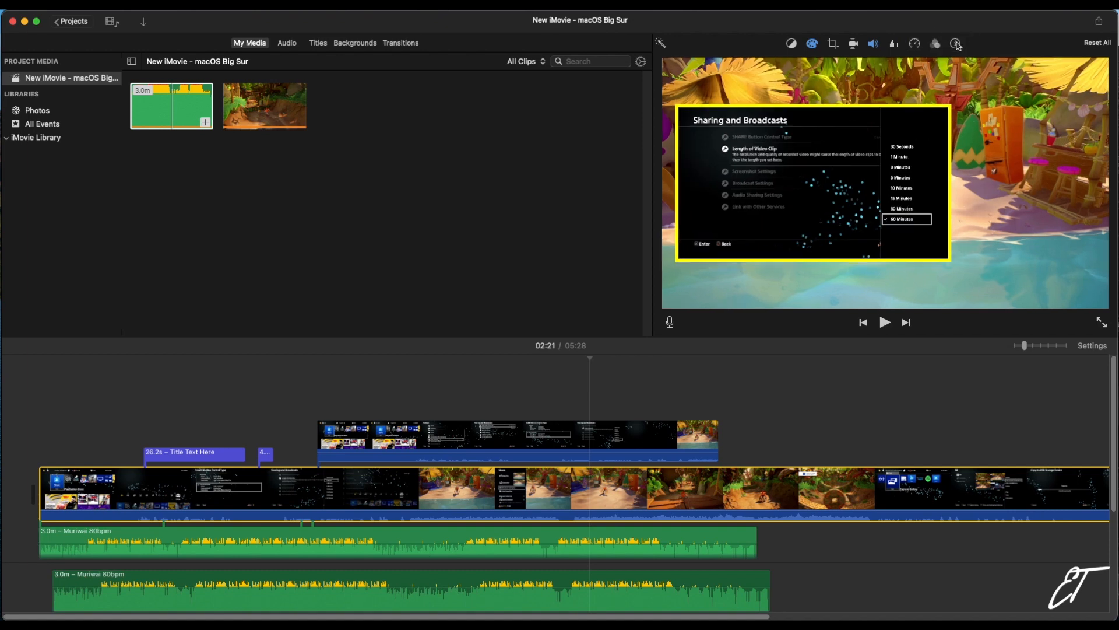
# - Make the media browser's clip thumbnails slightly smaller, keep their zoom at All, and show their audio waveforms
pyautogui.click(640, 62)
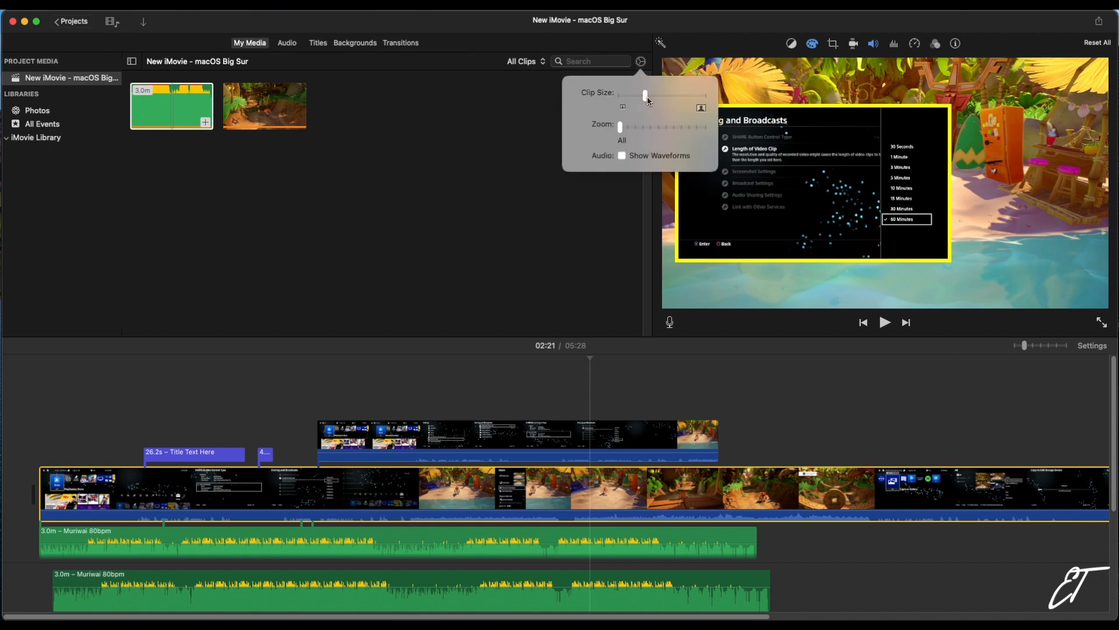
pyautogui.moveTo(646, 99); pyautogui.dragTo(645, 98)
pyautogui.click(620, 127)
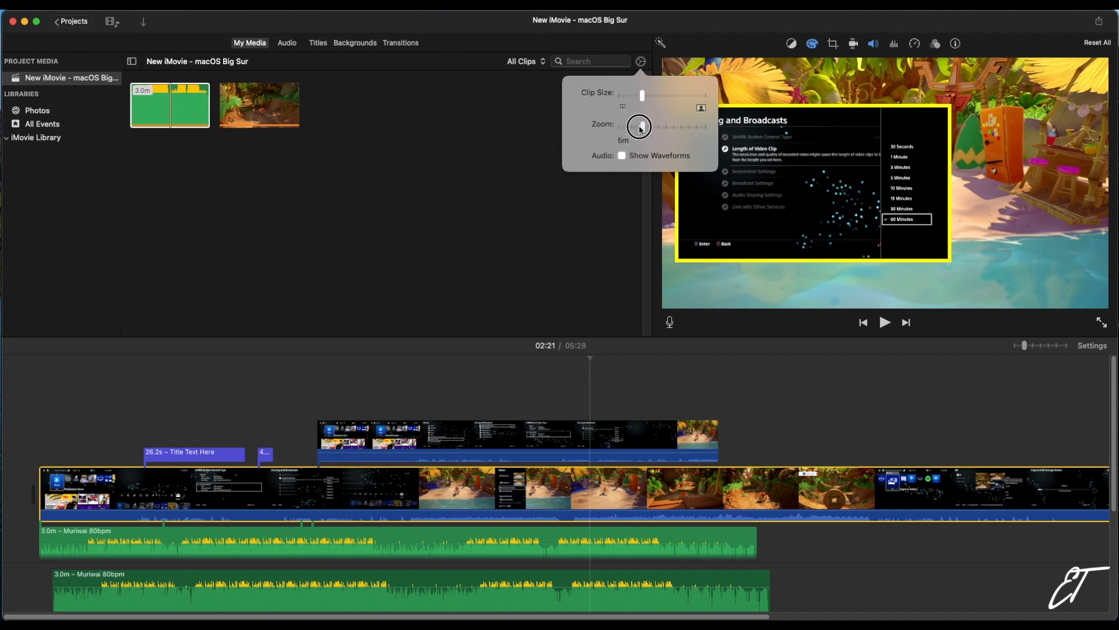
pyautogui.click(622, 156)
pyautogui.click(622, 157)
pyautogui.click(622, 157)
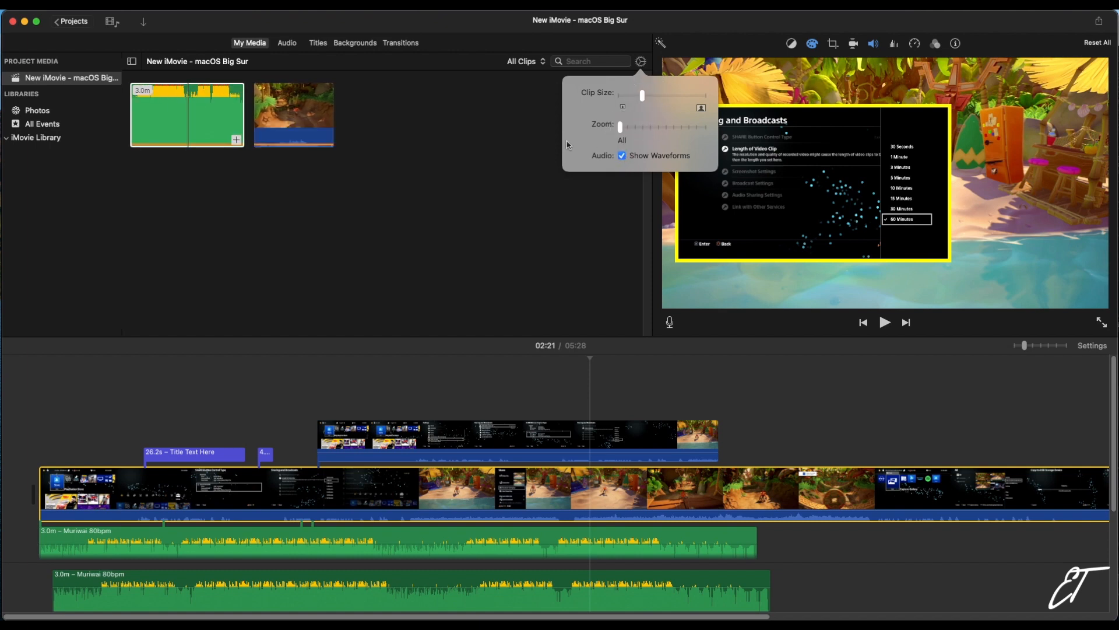
pyautogui.click(622, 156)
pyautogui.click(622, 156)
pyautogui.click(496, 150)
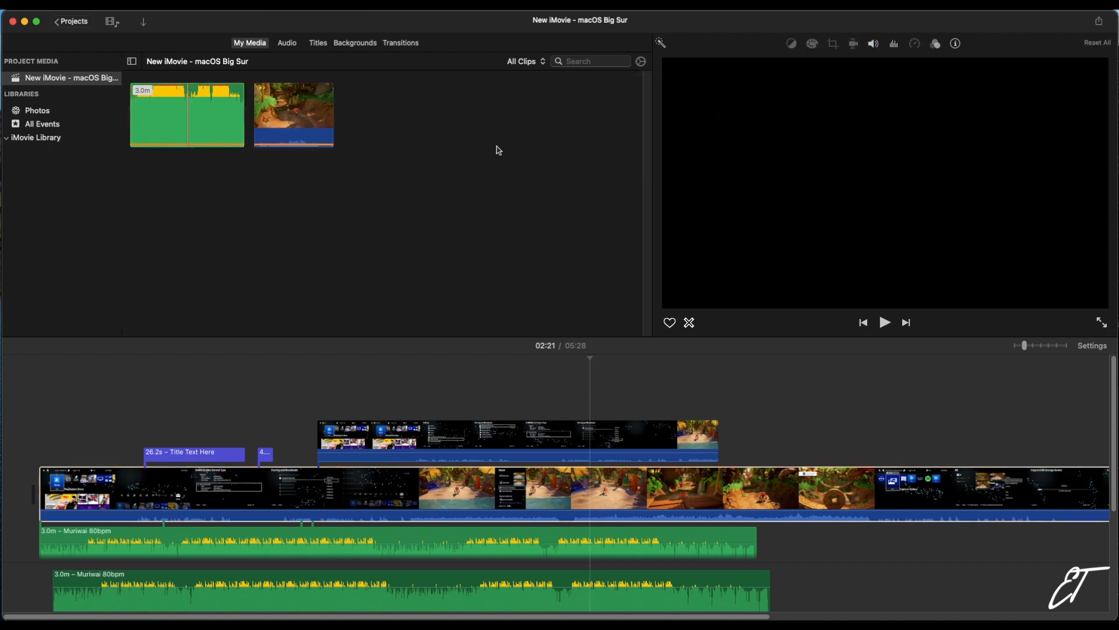